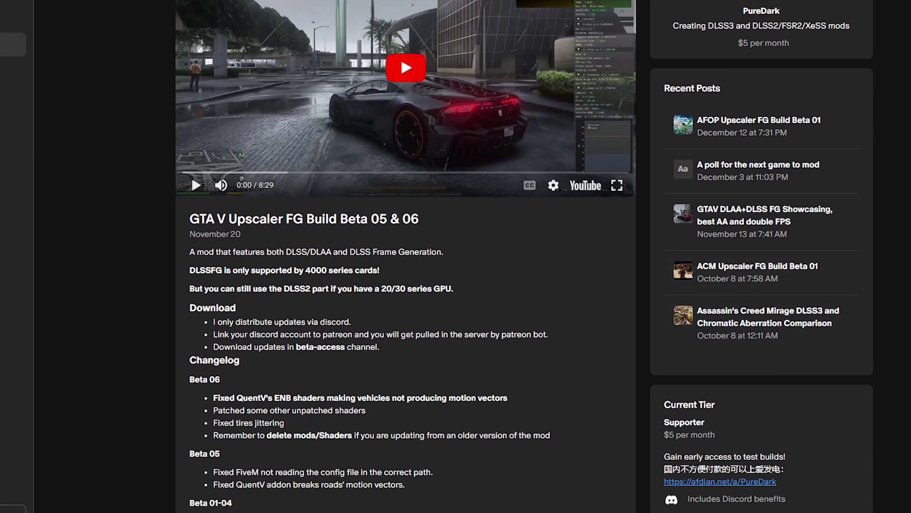
scroll(524, 254, "down", 1)
scroll(524, 254, "down", 1)
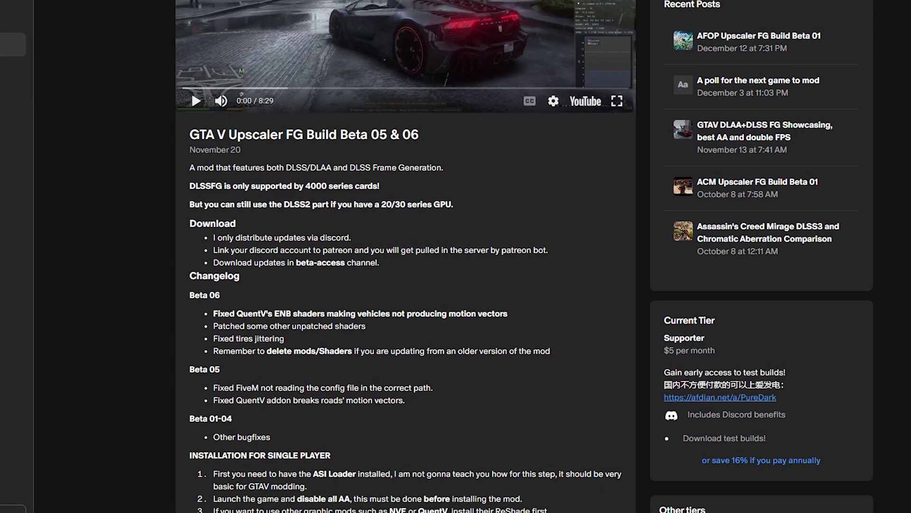
scroll(524, 253, "down", 1)
scroll(524, 254, "down", 2)
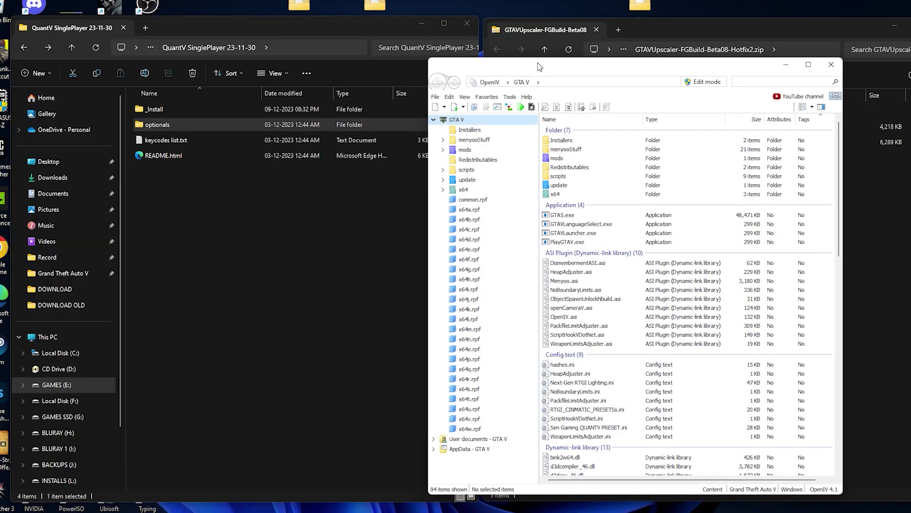
Install BaseMod_Install.oiv from BaseMod SinglePlayer\_Install into the mods folder.
left_click(488, 111)
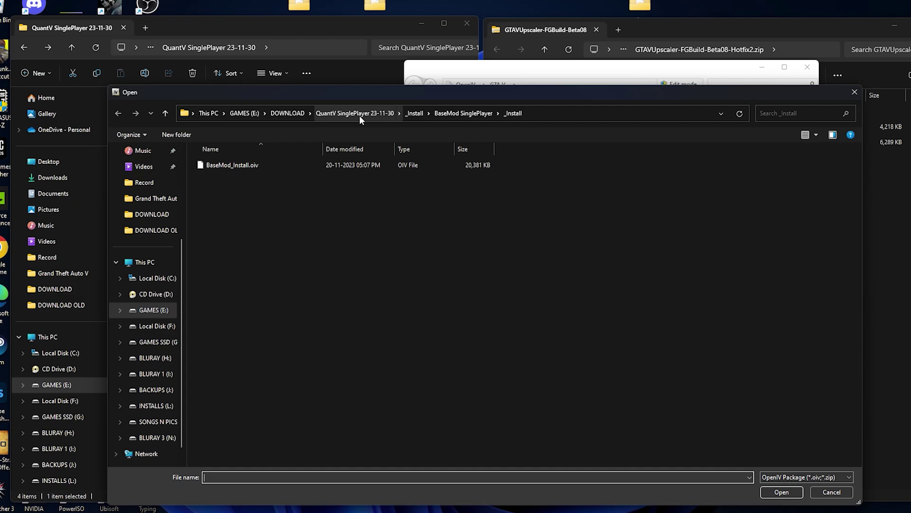
left_click(362, 114)
double_click(236, 164)
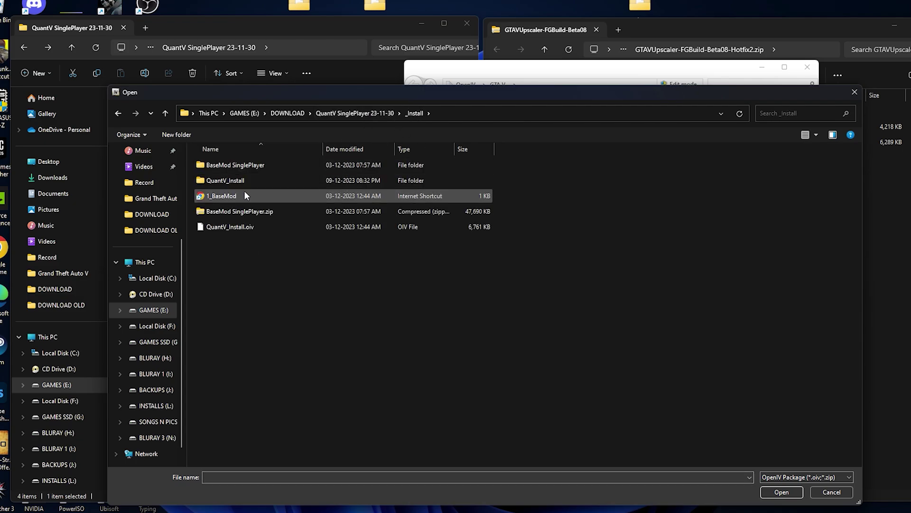
double_click(264, 164)
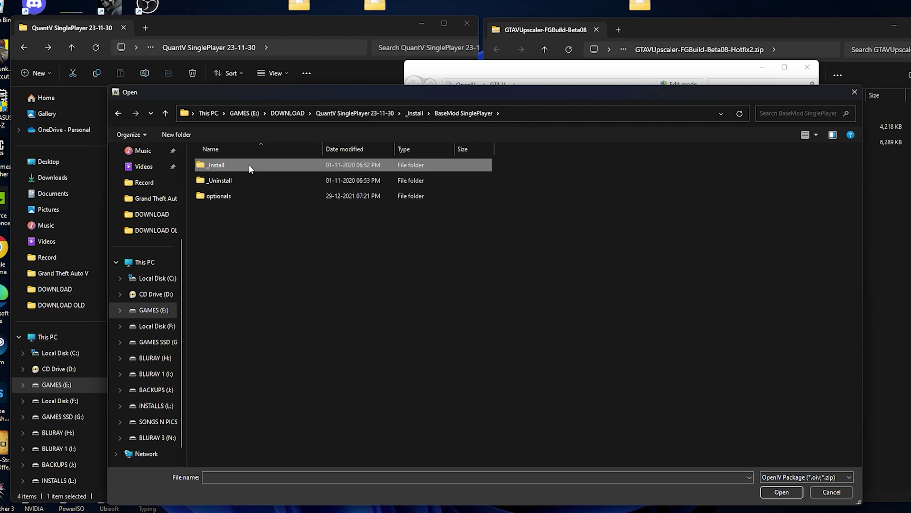
double_click(249, 165)
left_click(233, 164)
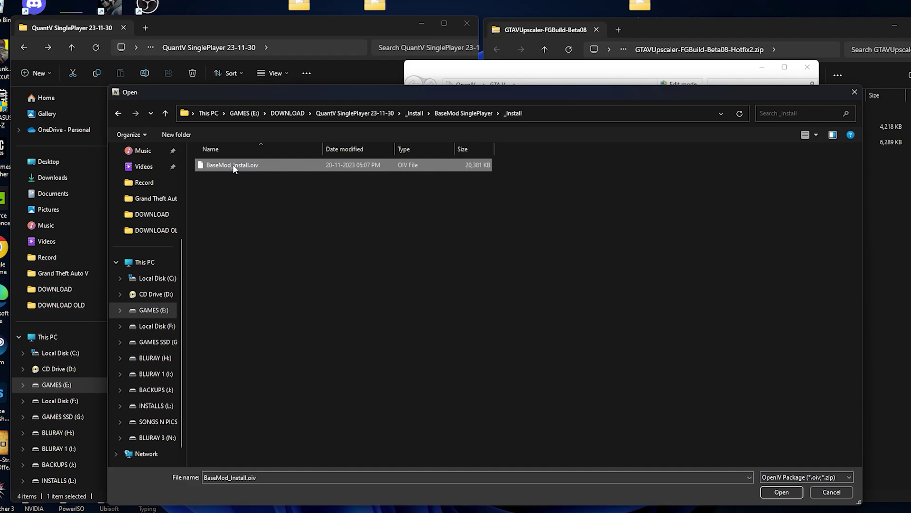
left_click(782, 492)
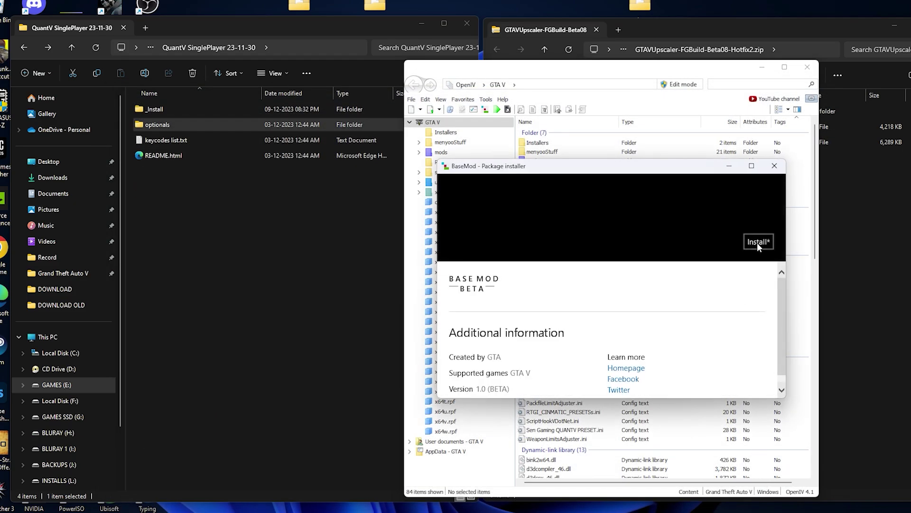
left_click(757, 243)
left_click(606, 263)
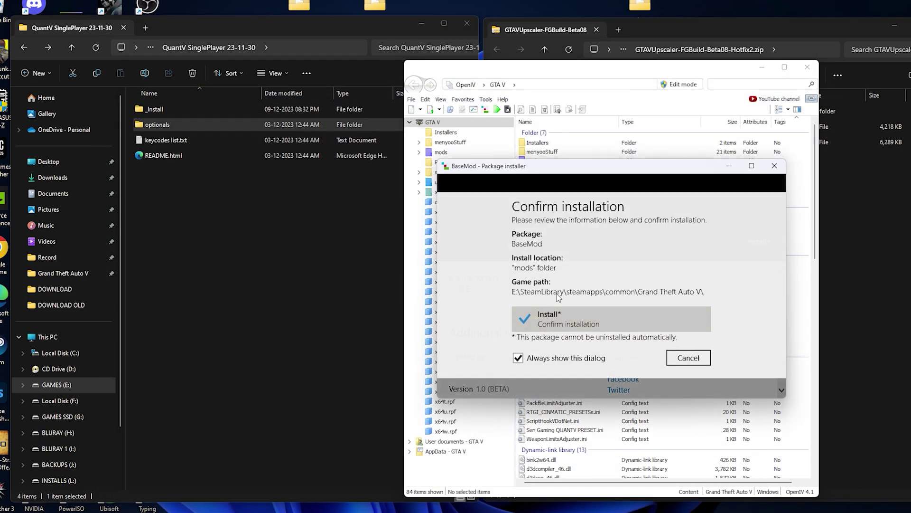
left_click(600, 327)
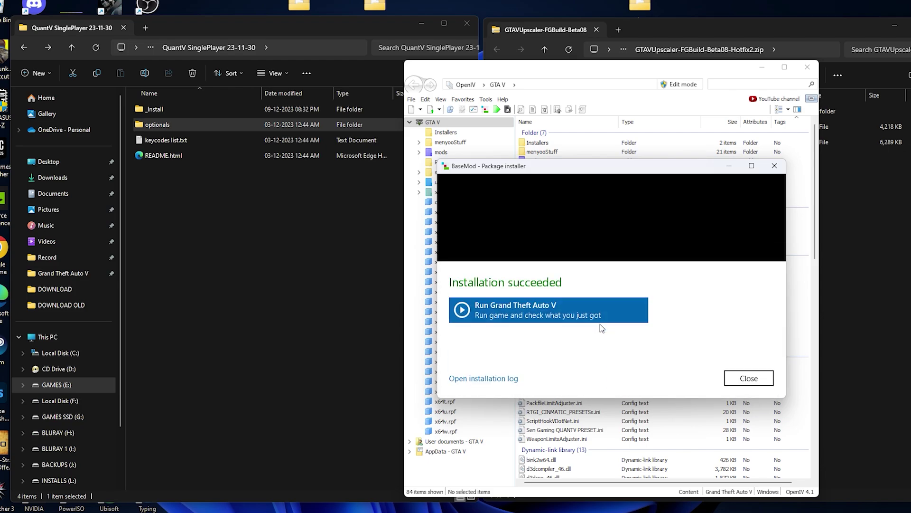
Install the QuantV_Install.oiv package into the mods folder, then close the installer.
left_click(753, 381)
left_click(489, 108)
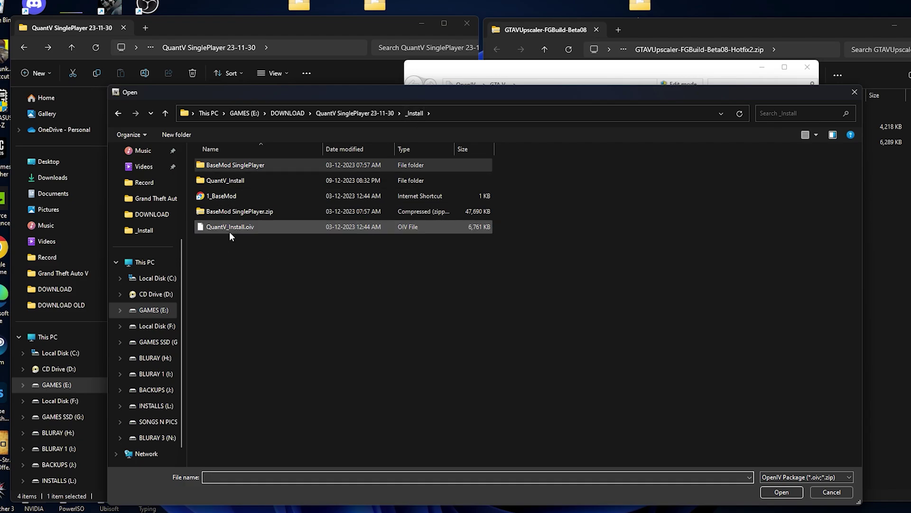
left_click(229, 228)
left_click(783, 492)
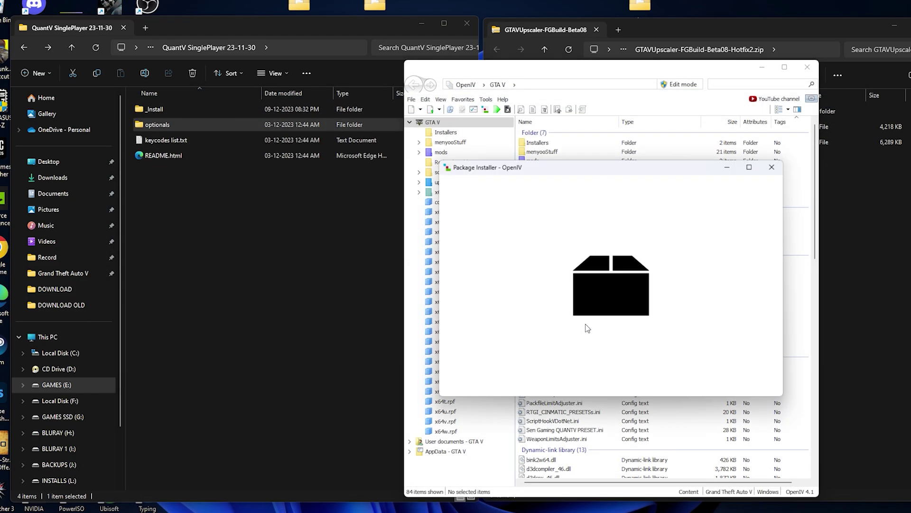
left_click(757, 239)
left_click(575, 274)
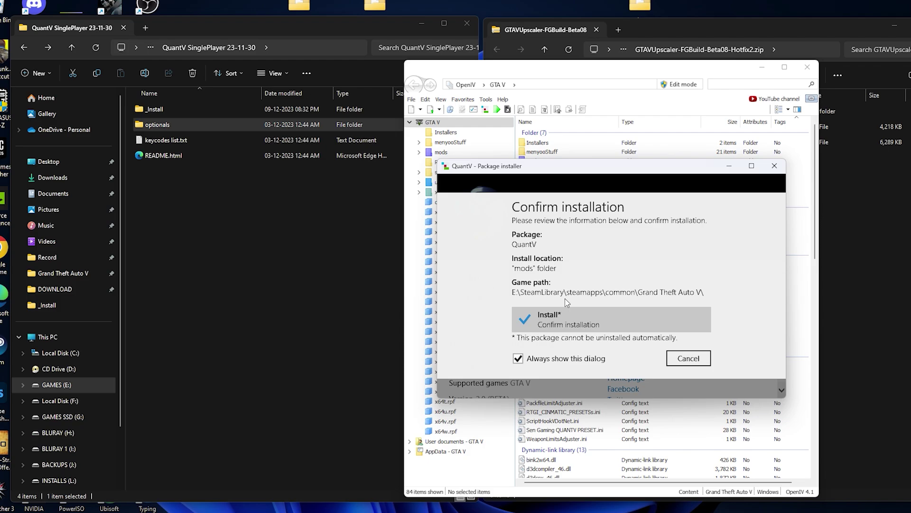
left_click(544, 308)
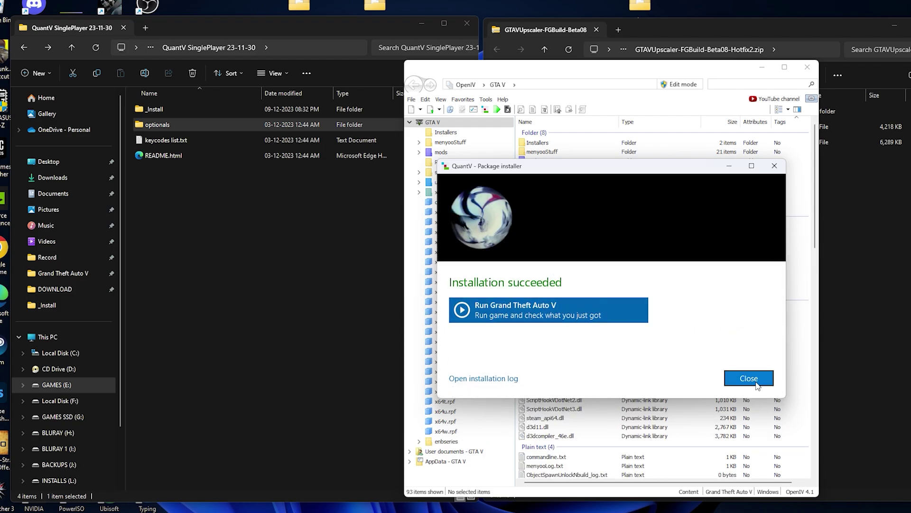
left_click(749, 378)
Install the QV_brighter_nights.oiv visual preset into the mods folder.
left_click(487, 109)
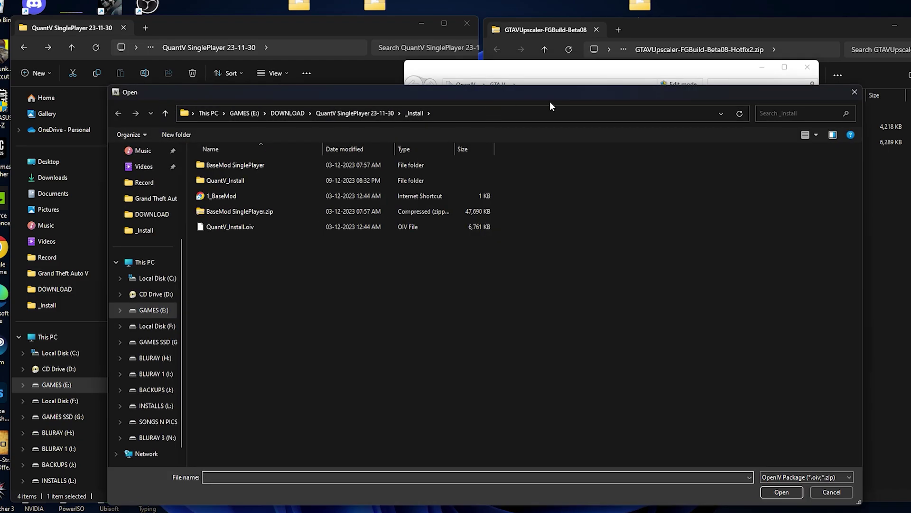
left_click_drag(550, 102, 579, 94)
left_click(387, 109)
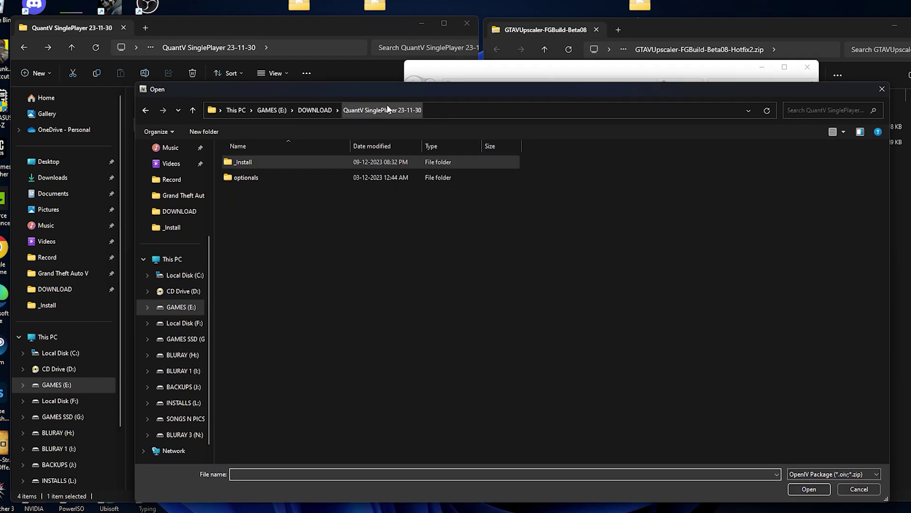
double_click(252, 177)
double_click(281, 165)
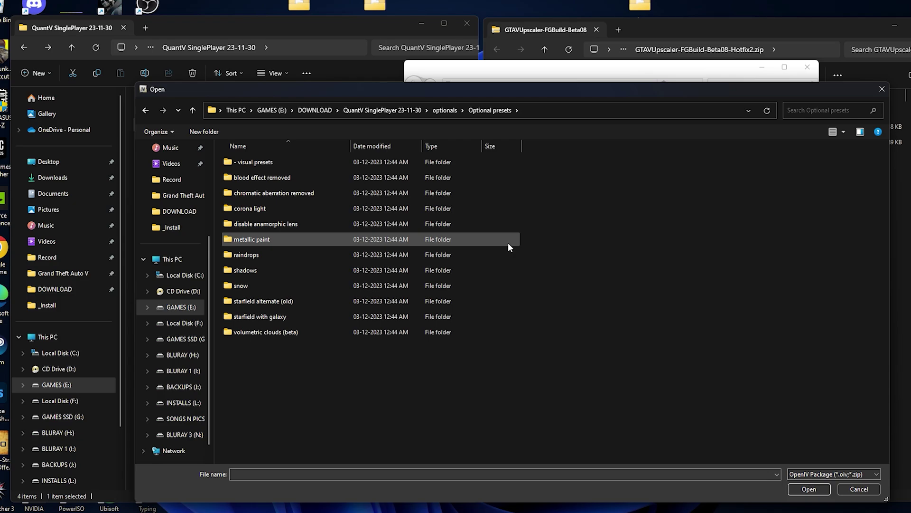
left_click_drag(375, 90, 388, 89)
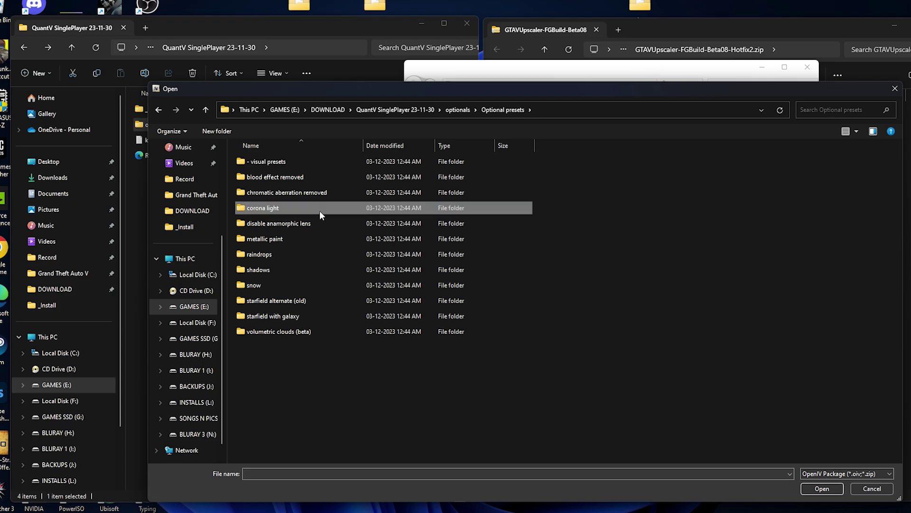
double_click(299, 164)
left_click(281, 164)
left_click(822, 488)
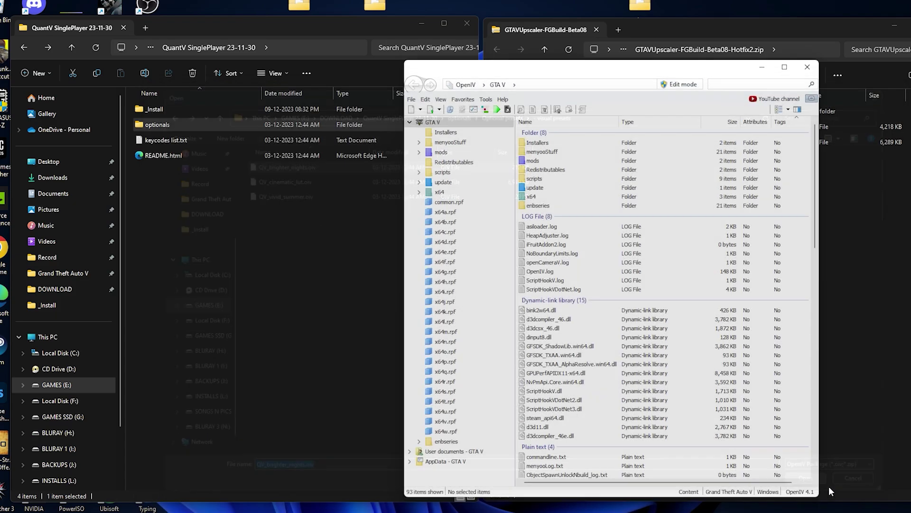
left_click(743, 244)
left_click(597, 294)
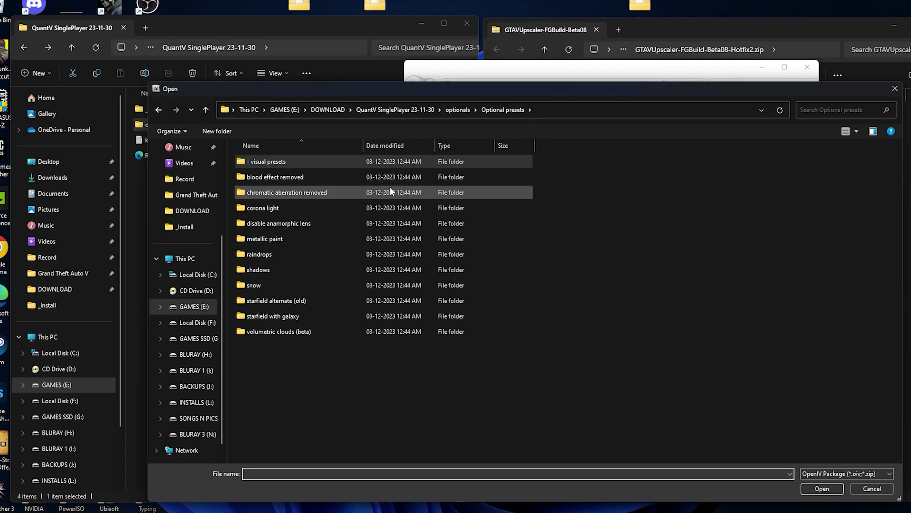
Install the corona light preset package.
double_click(284, 208)
double_click(312, 164)
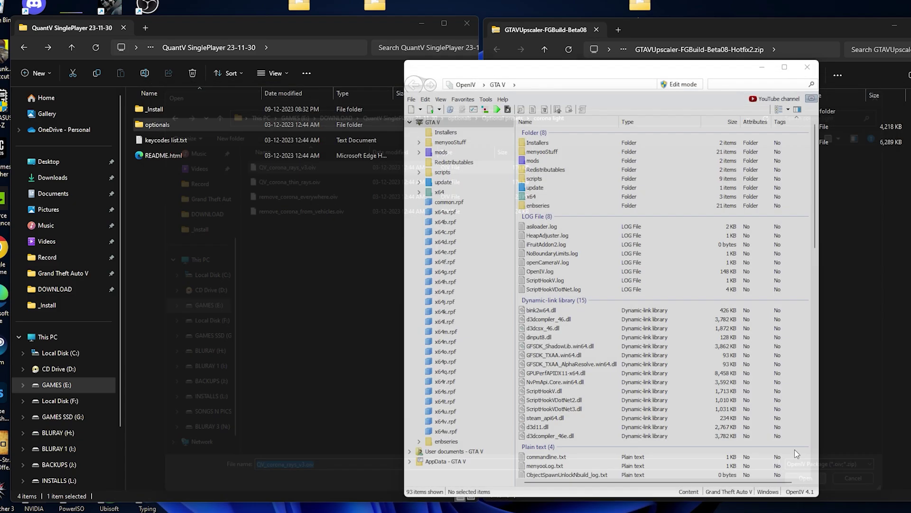
left_click(754, 243)
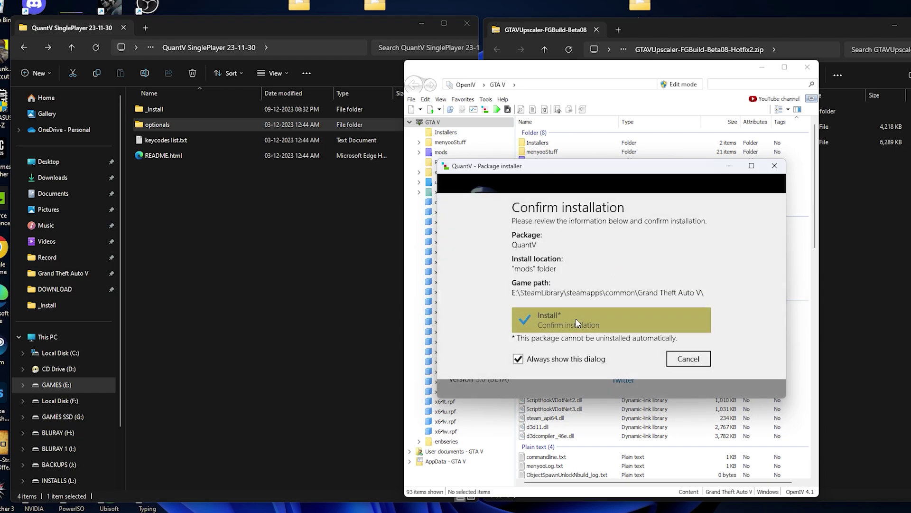
left_click(577, 318)
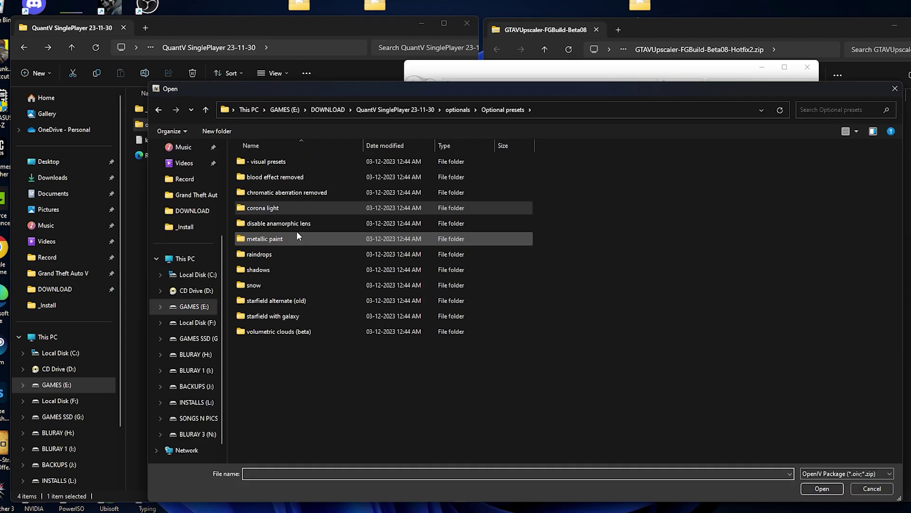
left_click(305, 225)
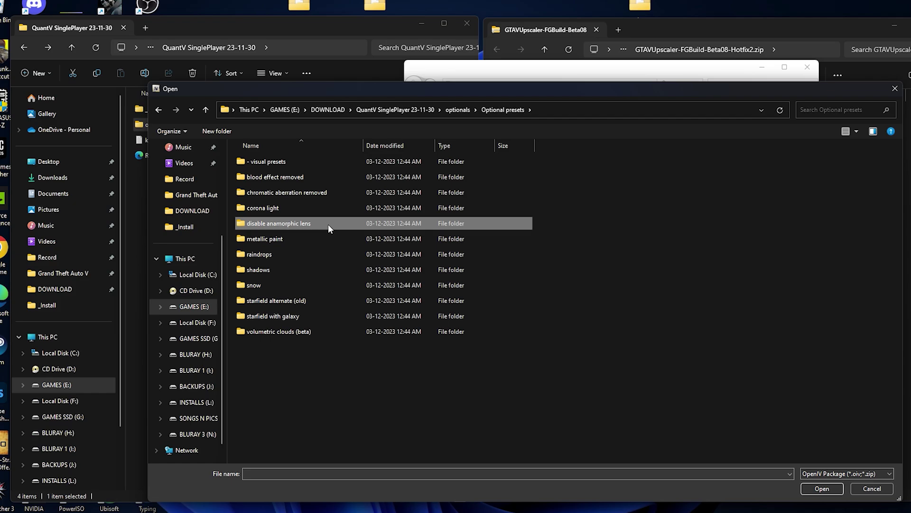
Install the Disable Blue Lens package from the disable anamorphic lens folder.
double_click(328, 225)
left_click(331, 159)
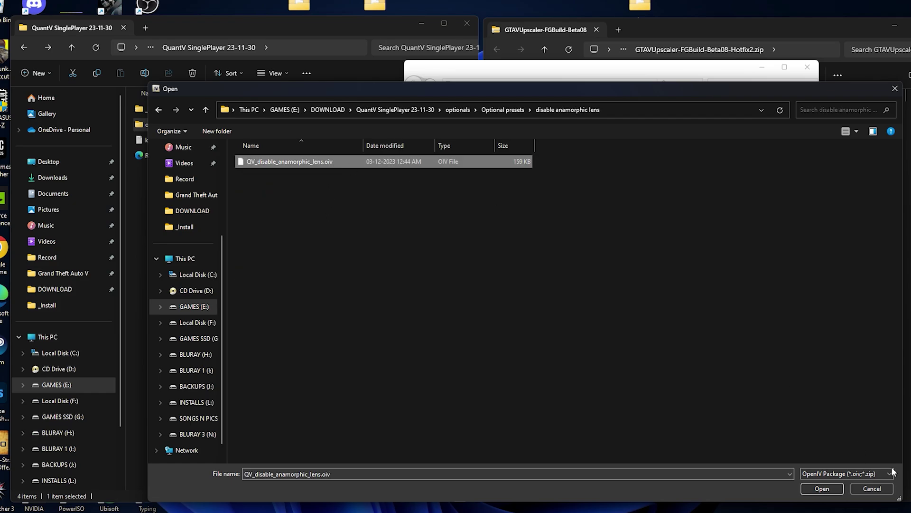
left_click(822, 489)
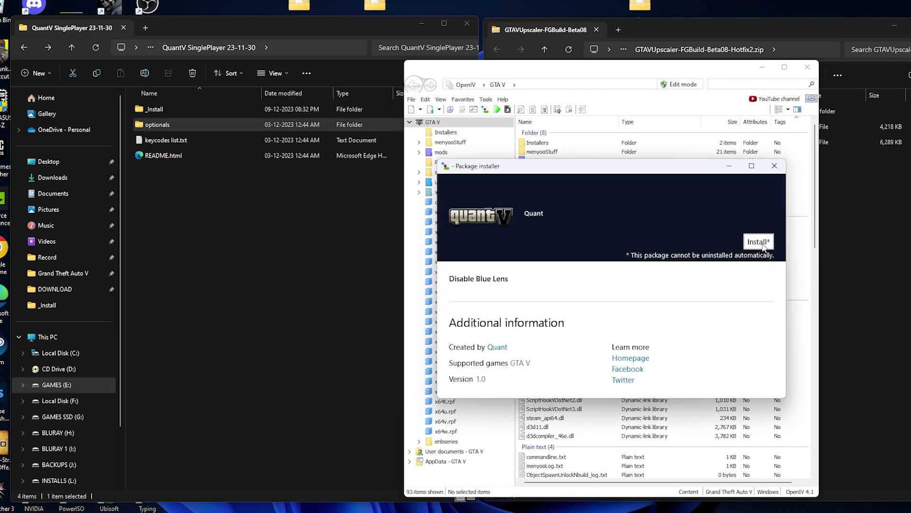
left_click(759, 242)
left_click(595, 306)
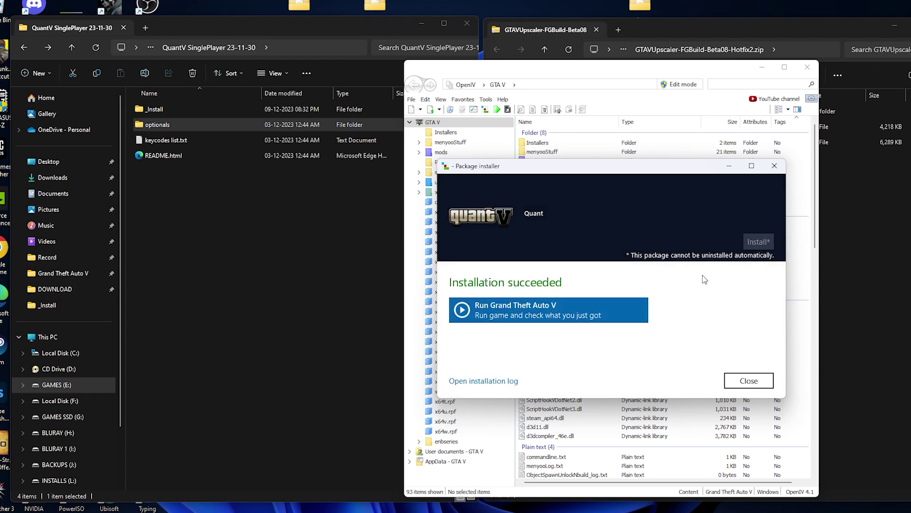
Install the windshield raindrops preset into the mods folder.
left_click(749, 381)
double_click(316, 257)
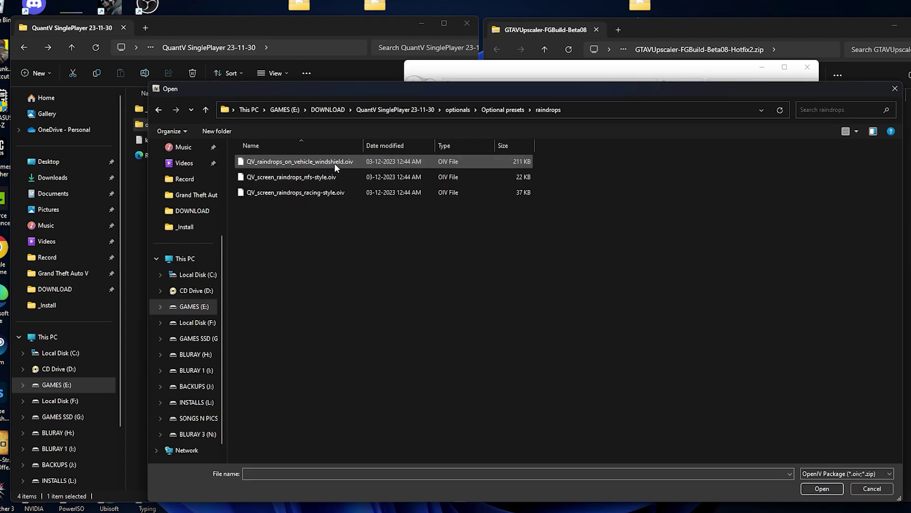
left_click(335, 163)
left_click(822, 489)
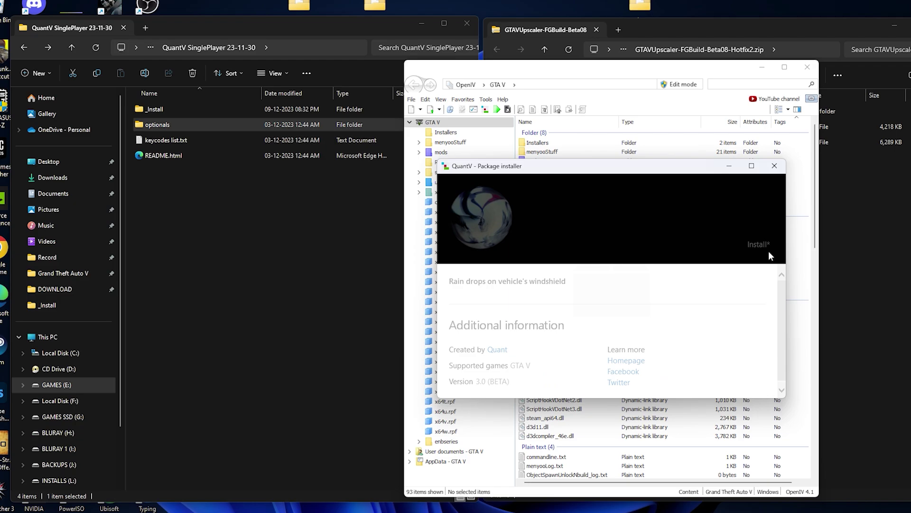
left_click(759, 244)
left_click(602, 270)
left_click(577, 321)
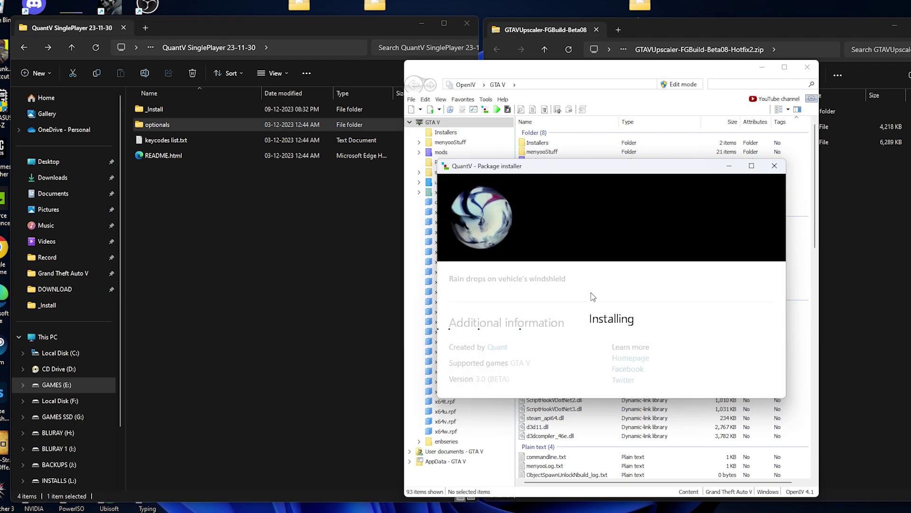
Install the NFS-style screen raindrops preset into the mods folder.
left_click(749, 381)
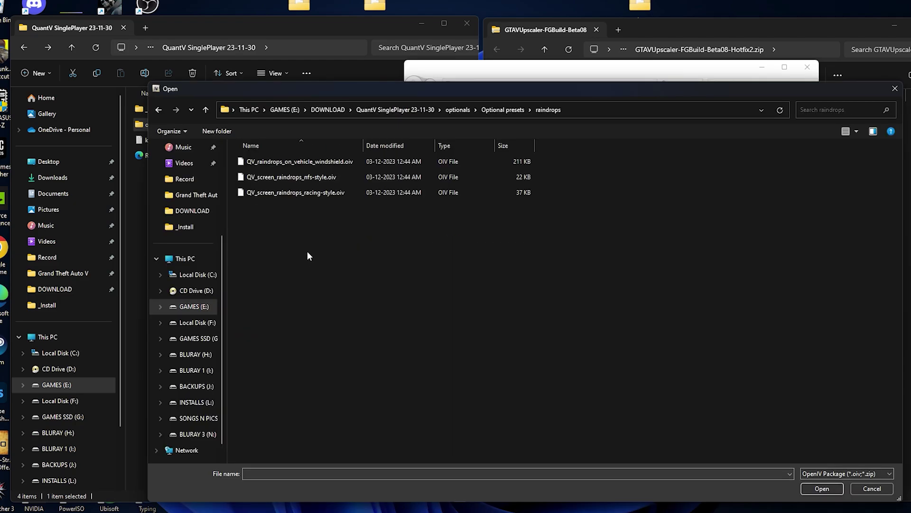
left_click(349, 179)
left_click(822, 488)
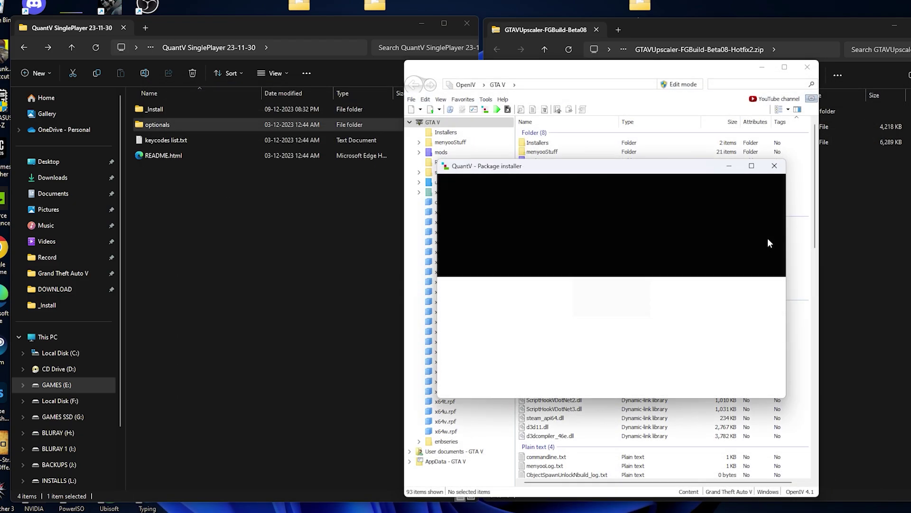
left_click(758, 242)
left_click(605, 264)
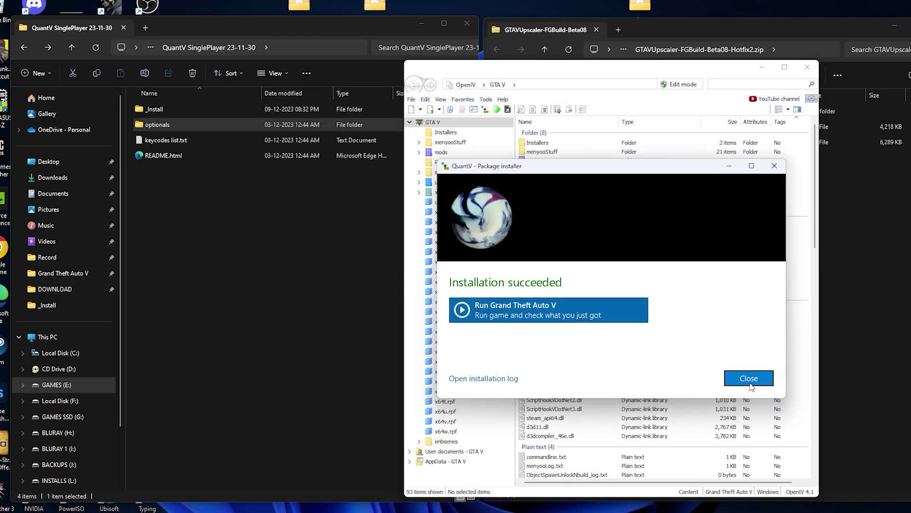
Install the QV_snow_effects preset into the mods folder.
left_click(749, 381)
double_click(357, 288)
left_click(274, 161)
left_click(822, 488)
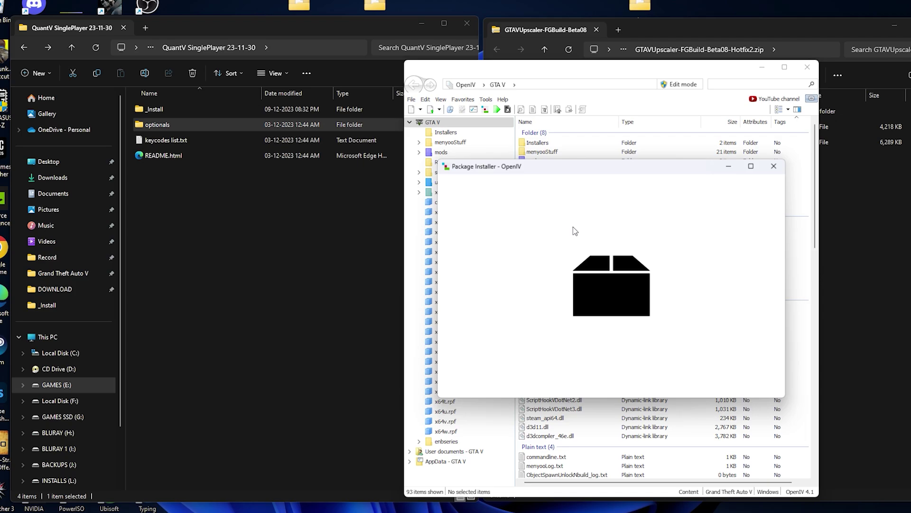
left_click(757, 243)
left_click(599, 263)
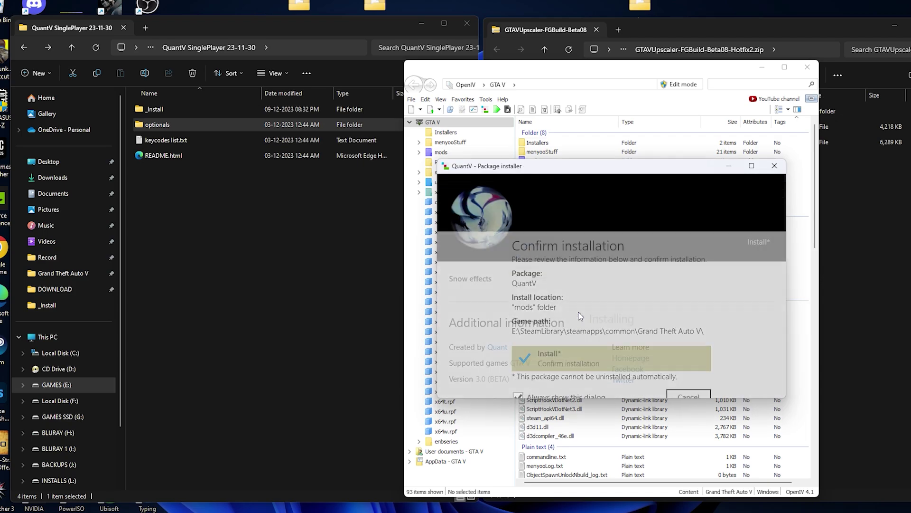
left_click(579, 307)
Install the starfield with galaxy preset into the mods folder.
left_click(749, 378)
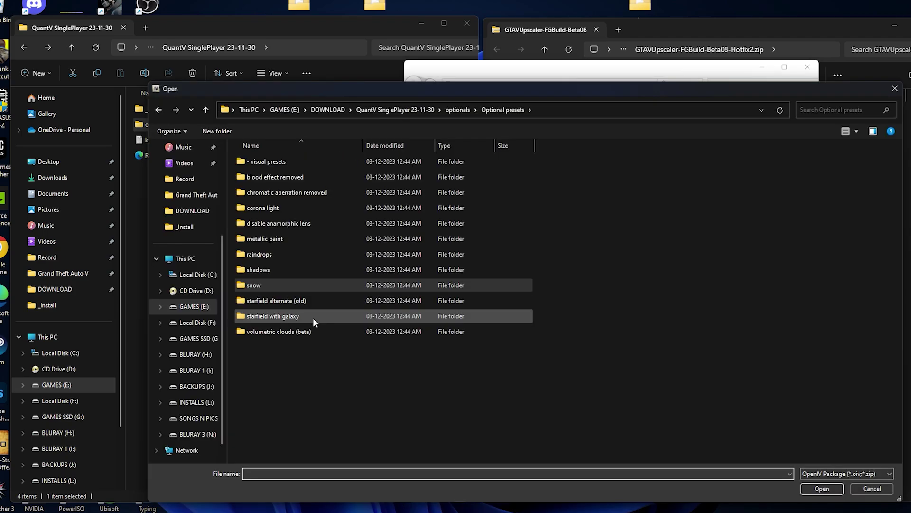
double_click(313, 317)
left_click(324, 164)
left_click(826, 489)
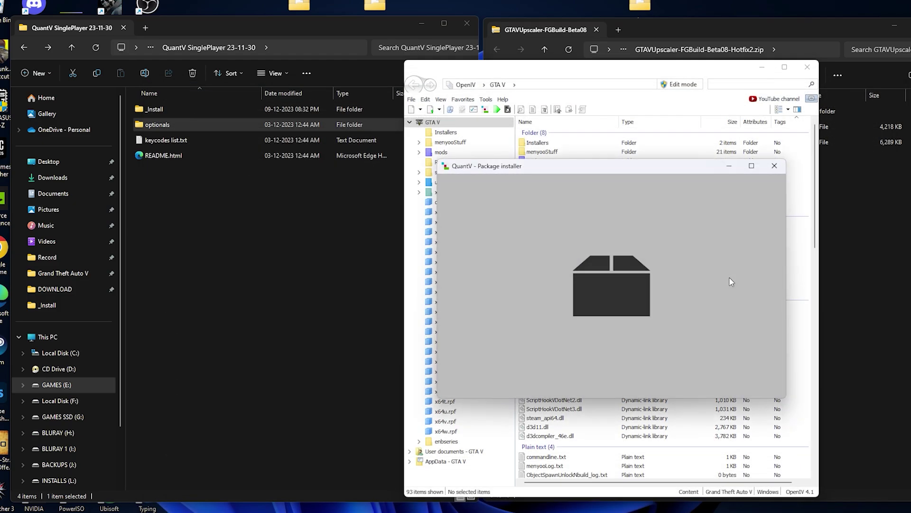
left_click(759, 246)
left_click(624, 271)
left_click(588, 316)
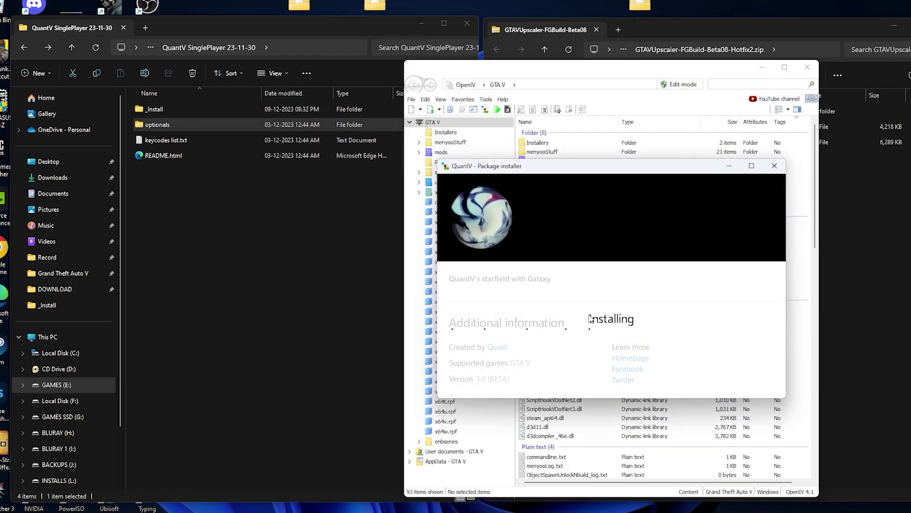
Install the QV_clouds_beta volumetric clouds preset and close the installer.
left_click(749, 378)
double_click(294, 331)
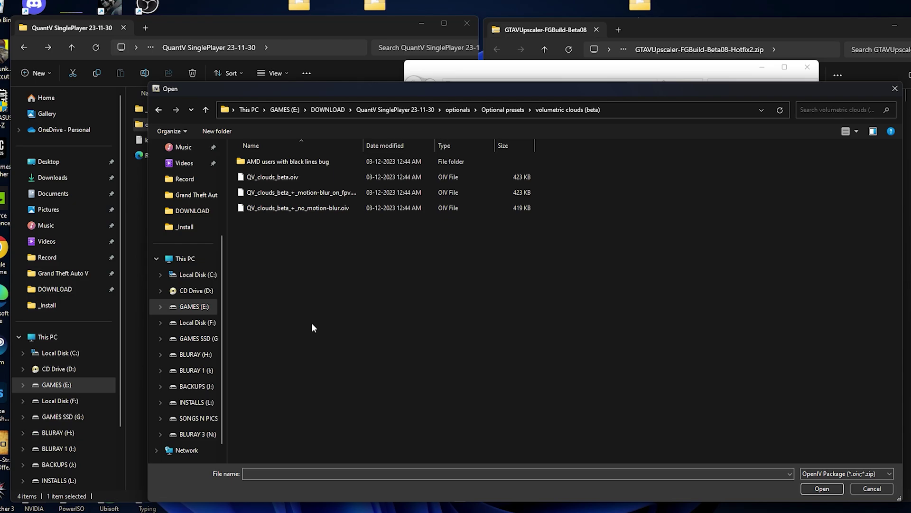
left_click(306, 177)
left_click(828, 488)
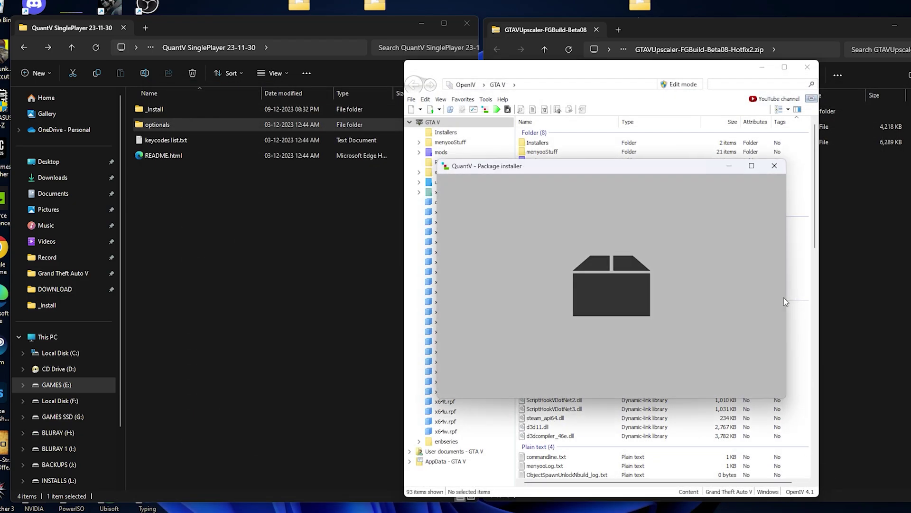
left_click(755, 242)
left_click(567, 313)
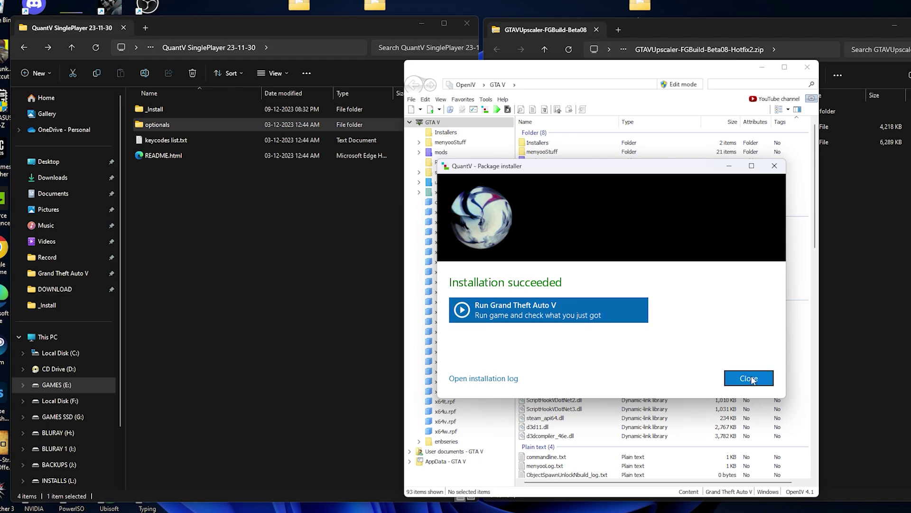
left_click(738, 382)
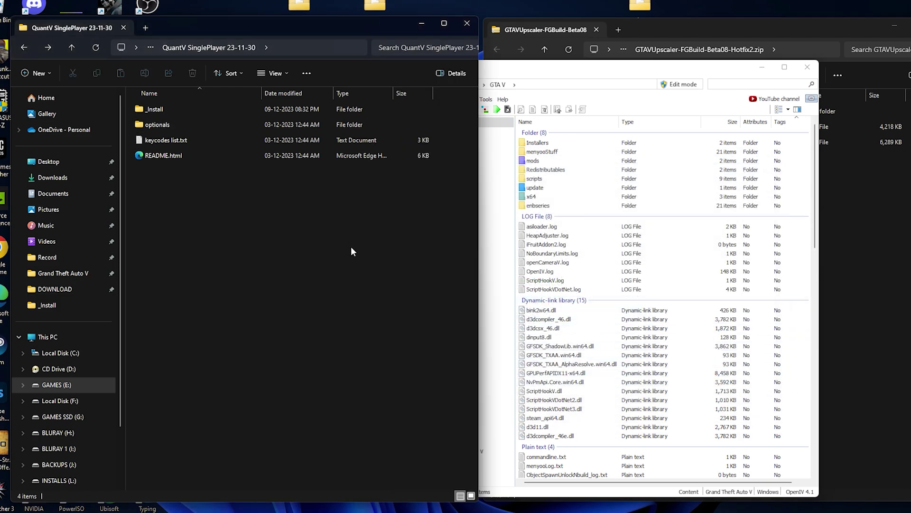
Minimize the QuantV folder window and launch Grand Theft Auto V from the desktop.
left_click(423, 26)
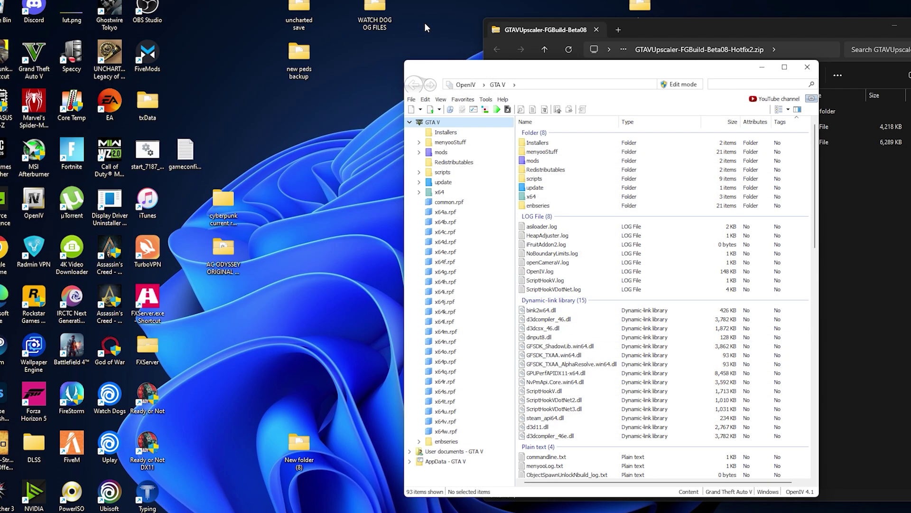
right_click(291, 126)
left_click(289, 163)
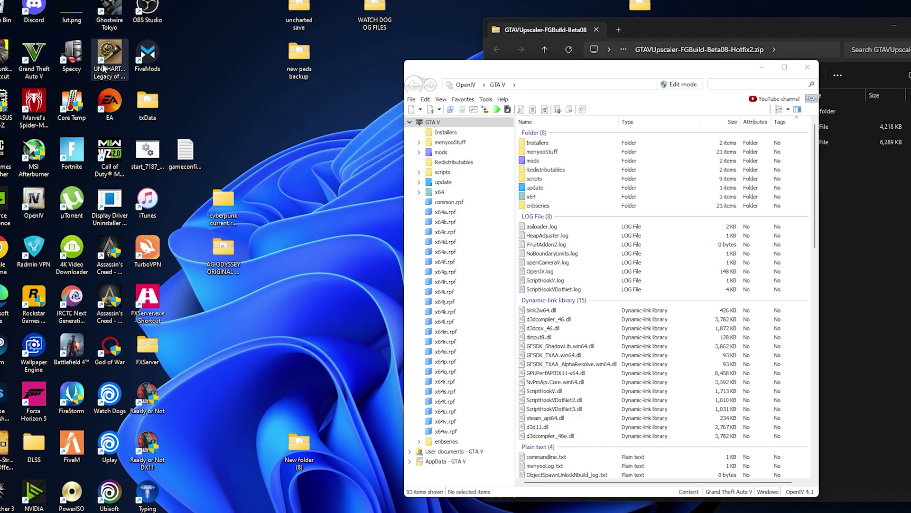
double_click(45, 53)
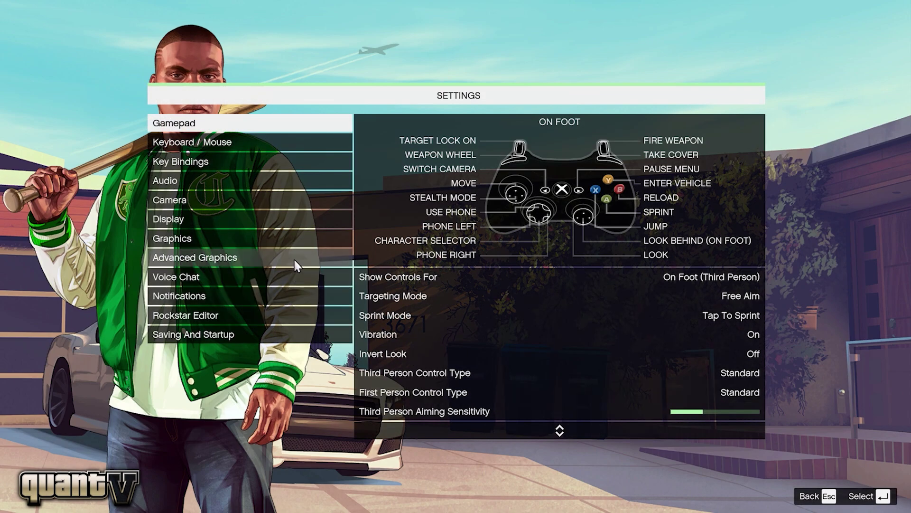
In the Graphics settings, turn FXAA off and move on to MSAA.
left_click(306, 240)
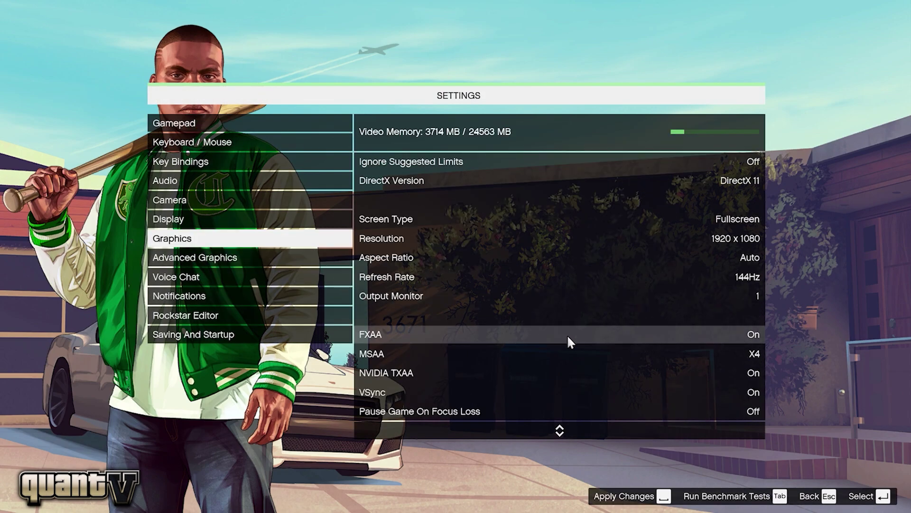
left_click(567, 334)
key("Left")
key("Down")
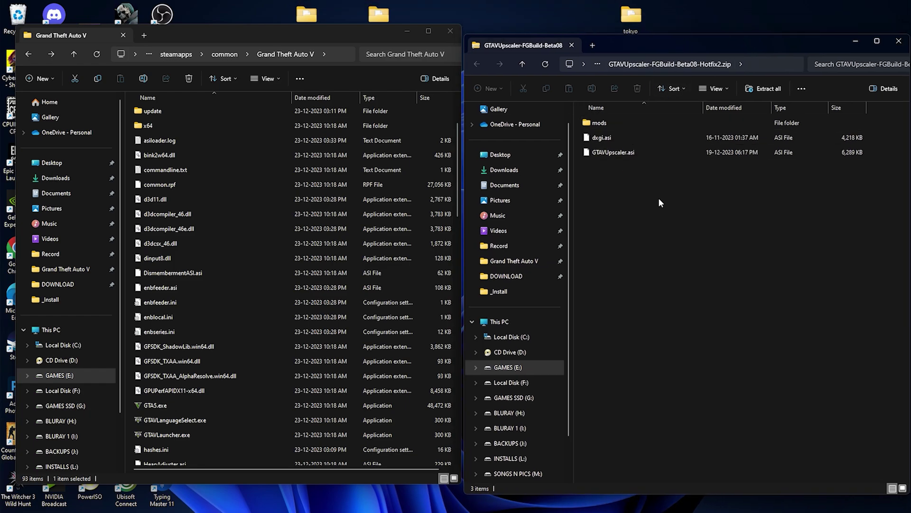
Copy dxgi.asi and GTAVUpscaler.asi to the game folder, and the upscaler's mods items into its mods folder.
mouse_move(669, 178)
left_mouse_down()
mouse_move(610, 135)
mouse_move(261, 243)
left_mouse_up()
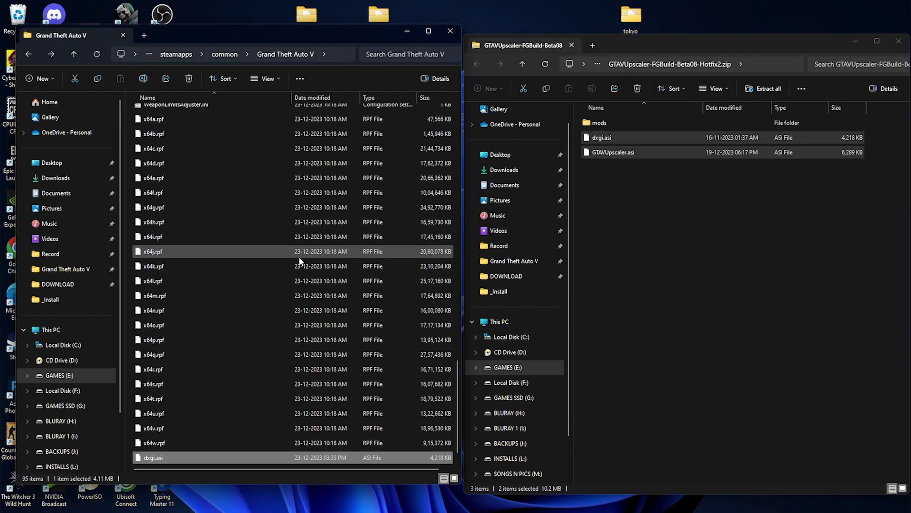
scroll(302, 300, "down", 10)
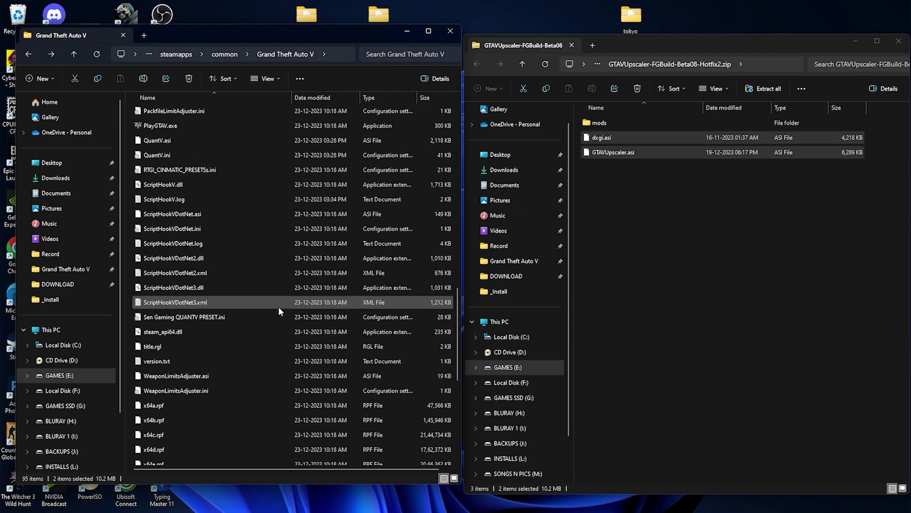
double_click(600, 122)
scroll(338, 181, "up", 5)
scroll(154, 157, "up", 5)
double_click(154, 157)
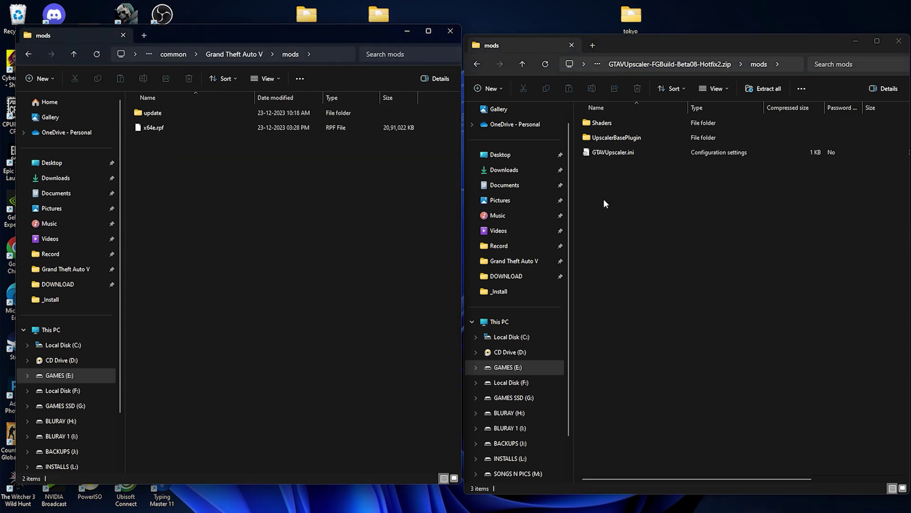
mouse_move(643, 179)
left_mouse_down()
mouse_move(601, 124)
mouse_move(268, 209)
left_mouse_up()
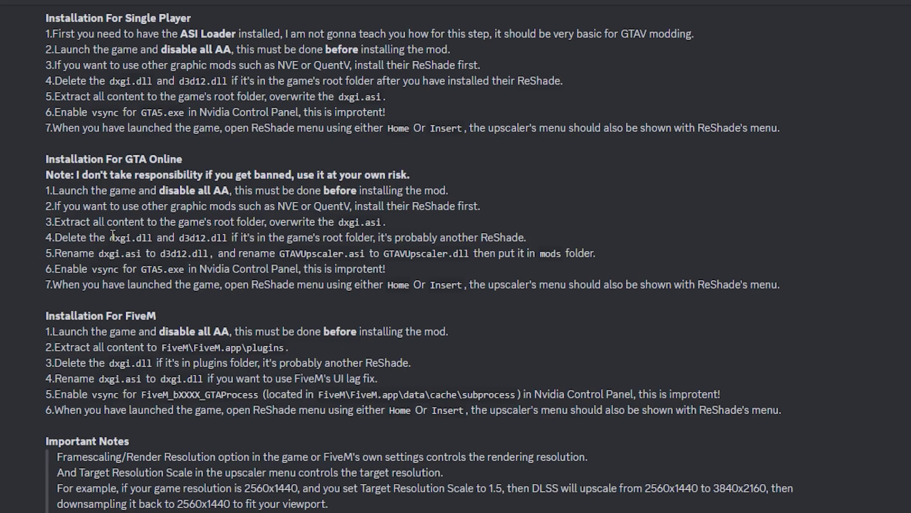
left_click_drag(113, 236, 127, 238)
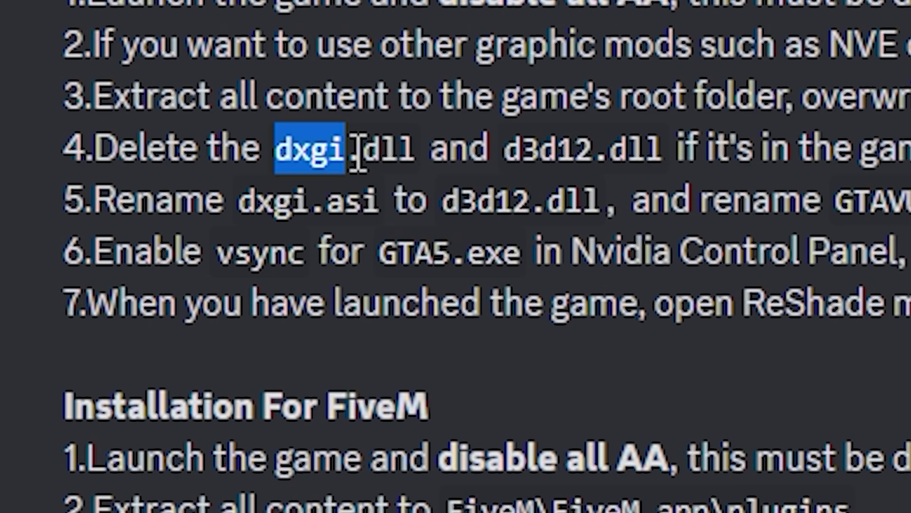
left_click_drag(360, 152, 415, 165)
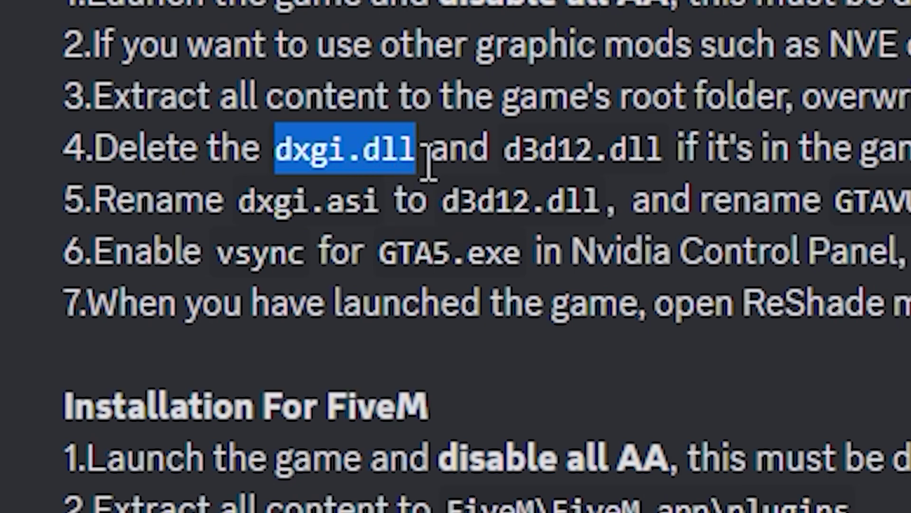
left_click(502, 151)
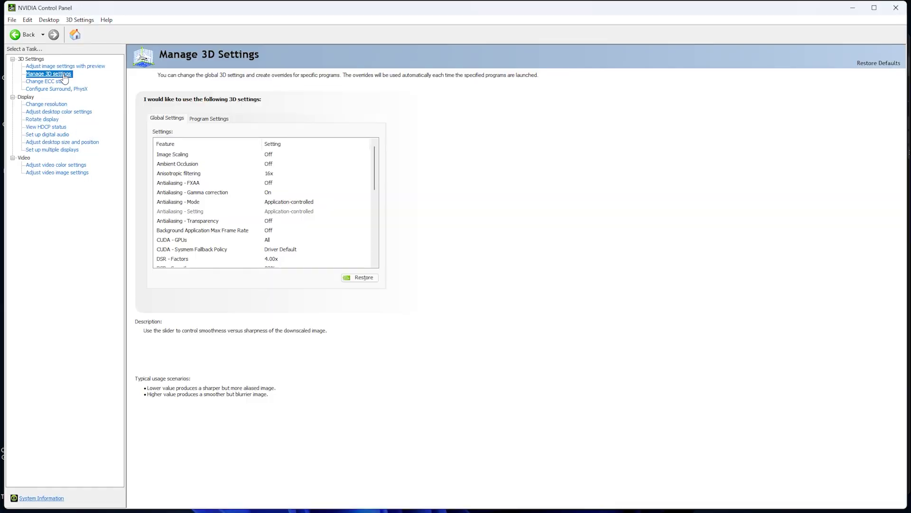
Set Vertical sync to On for gta5.exe under Program Settings.
left_click(214, 121)
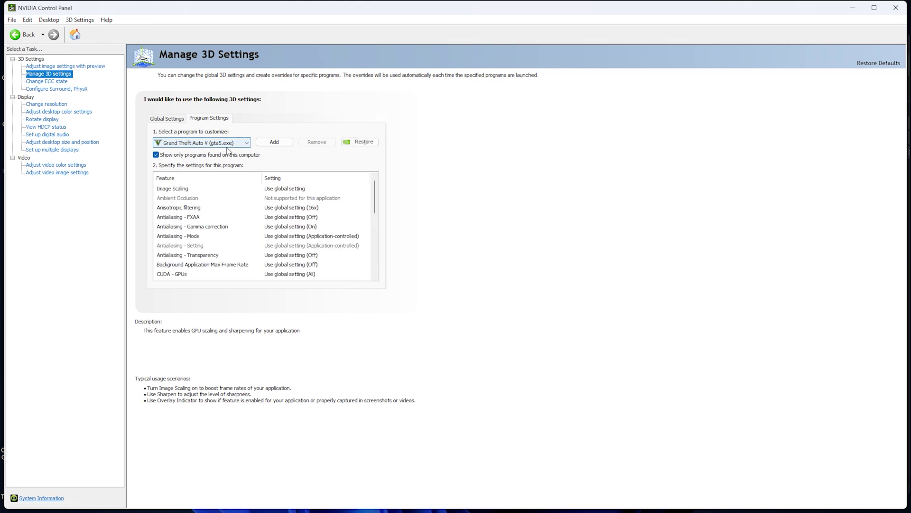
left_click_drag(376, 193, 375, 253)
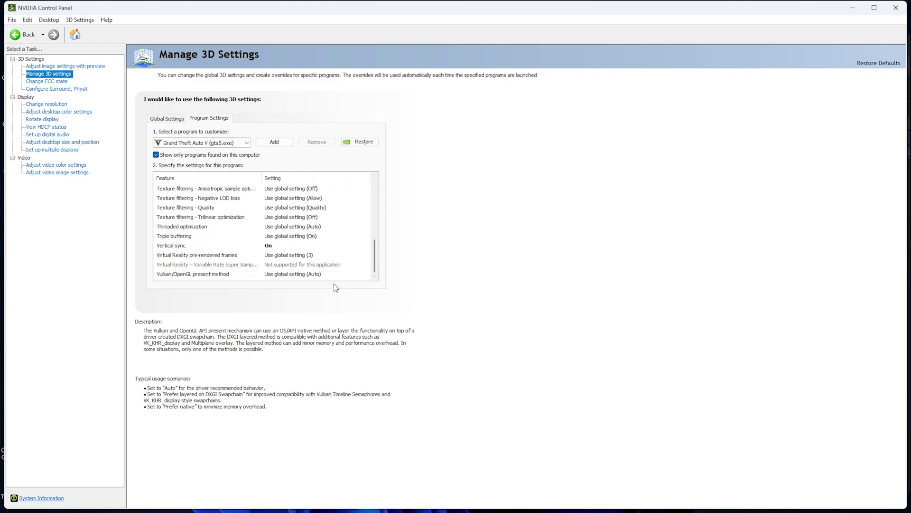
left_click(254, 246)
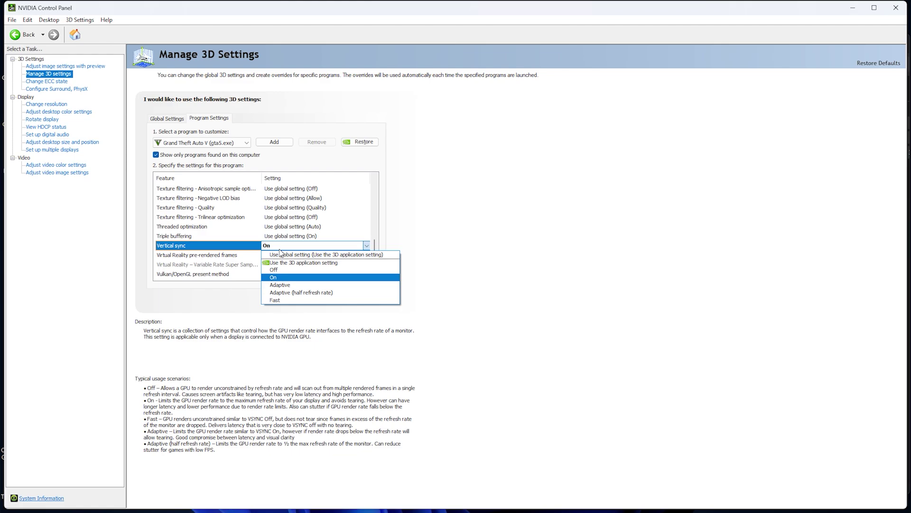
left_click(278, 277)
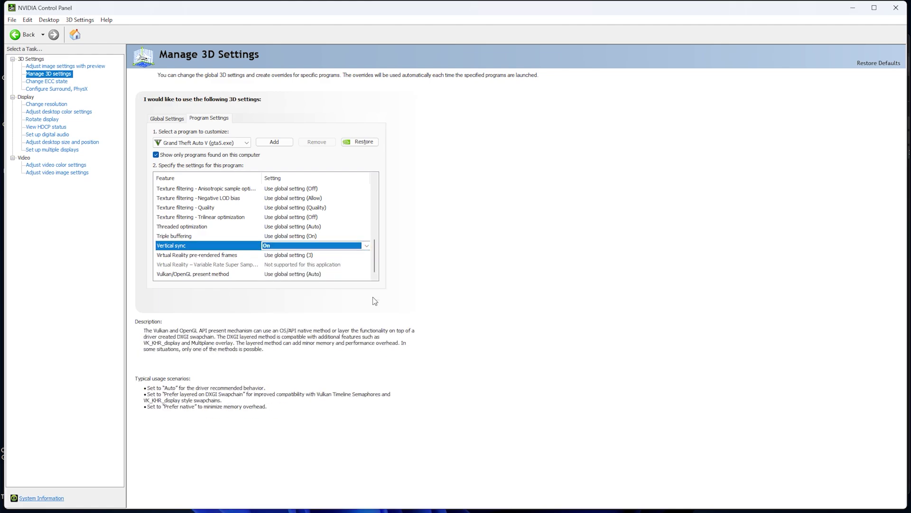
Close NVIDIA Control Panel, refresh the desktop, and toggle the in-game ENB menu with Shift+Enter.
left_click(903, 7)
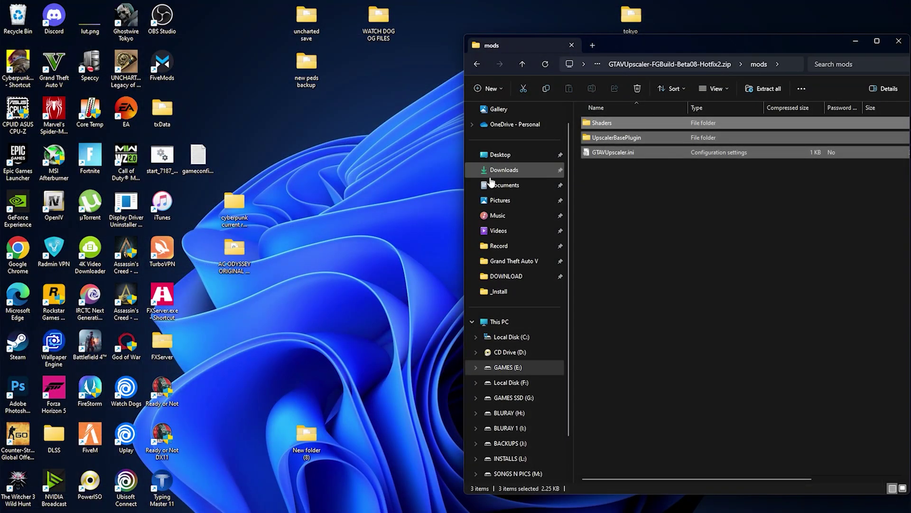
right_click(339, 147)
left_click(376, 187)
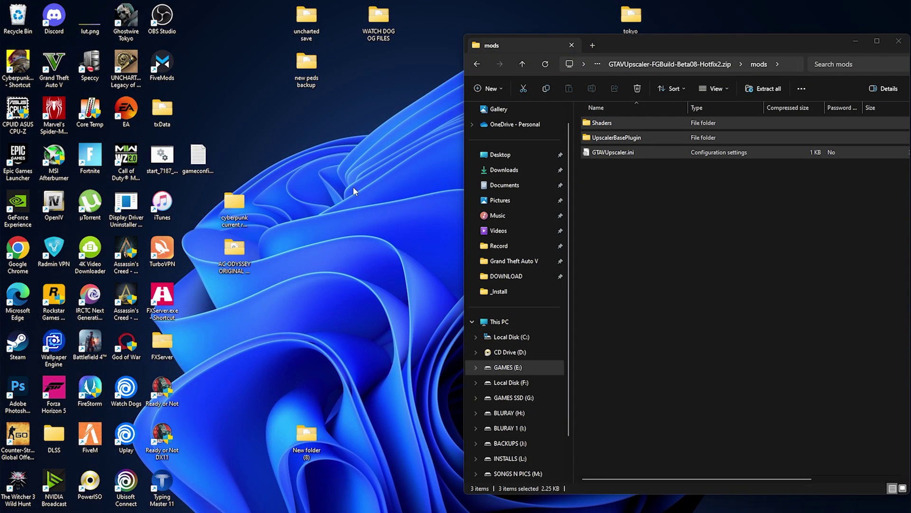
right_click(354, 187)
left_click(395, 229)
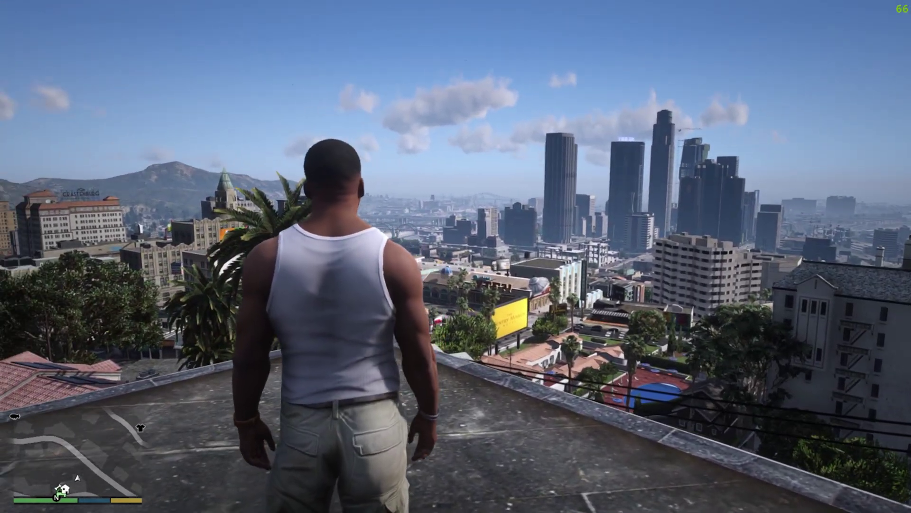
key("shift+Return")
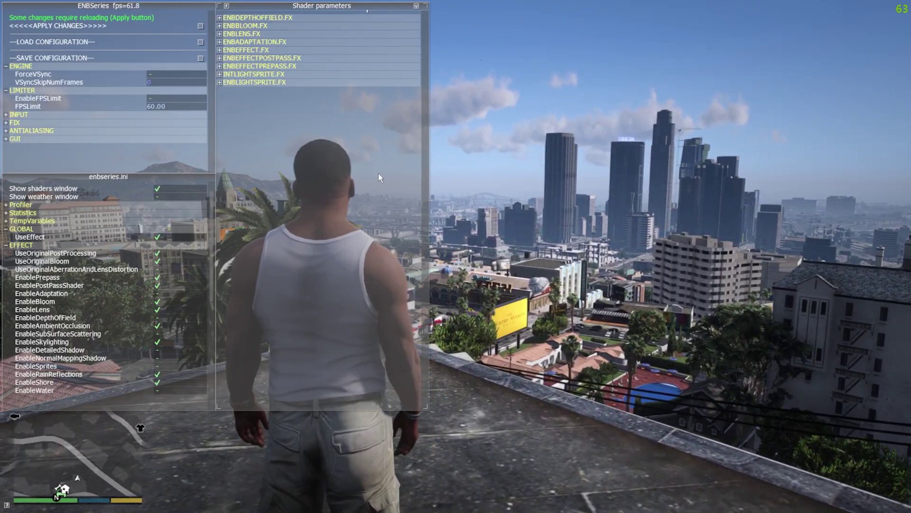
key("shift+Return")
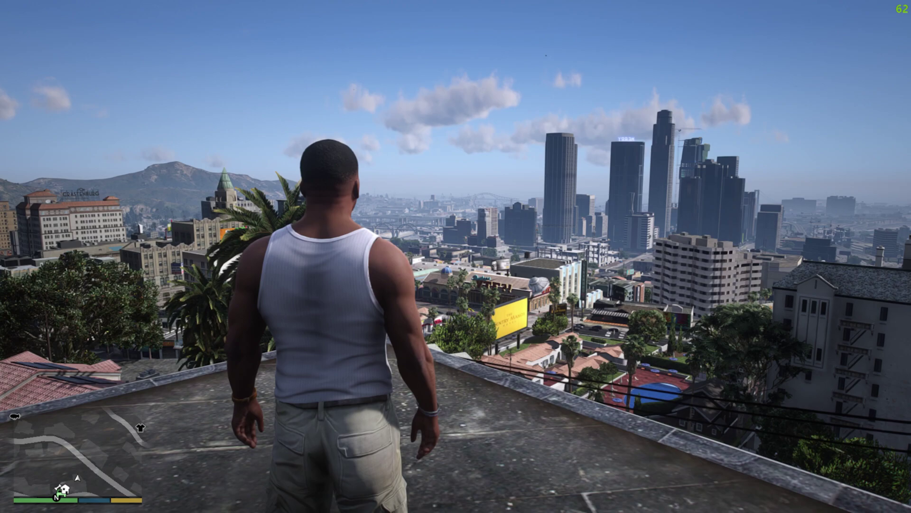
In the GTA V Upscaler overlay, turn on Enable, Disable Chromatic Aberration and DLSS Frame Generation.
key("Home")
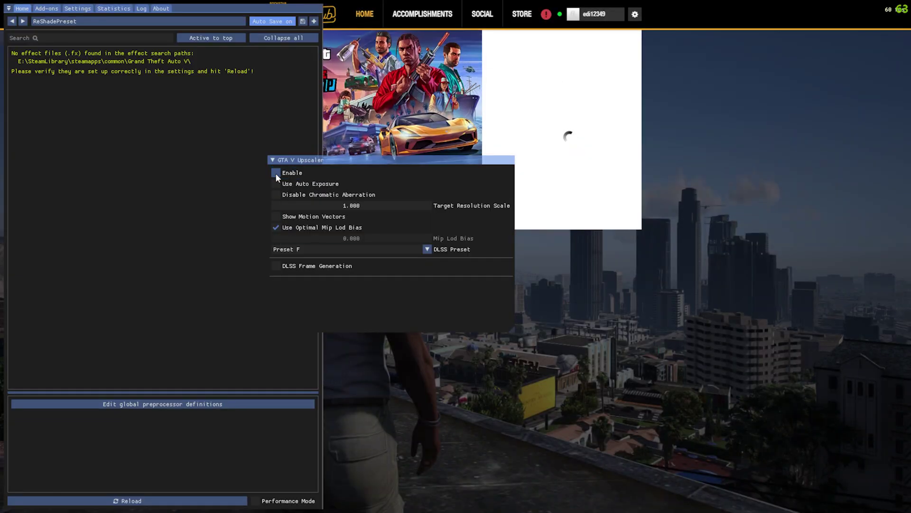
left_click(276, 173)
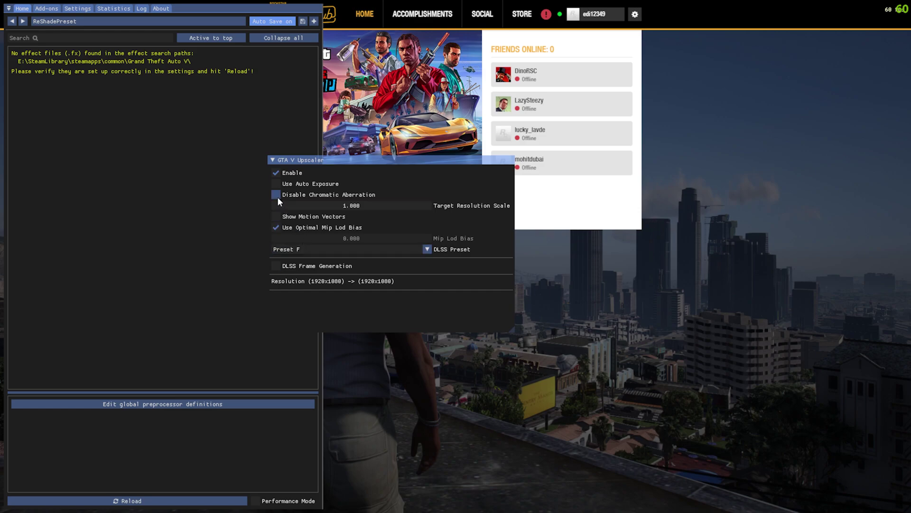
left_click(275, 194)
left_click(276, 266)
key("Home")
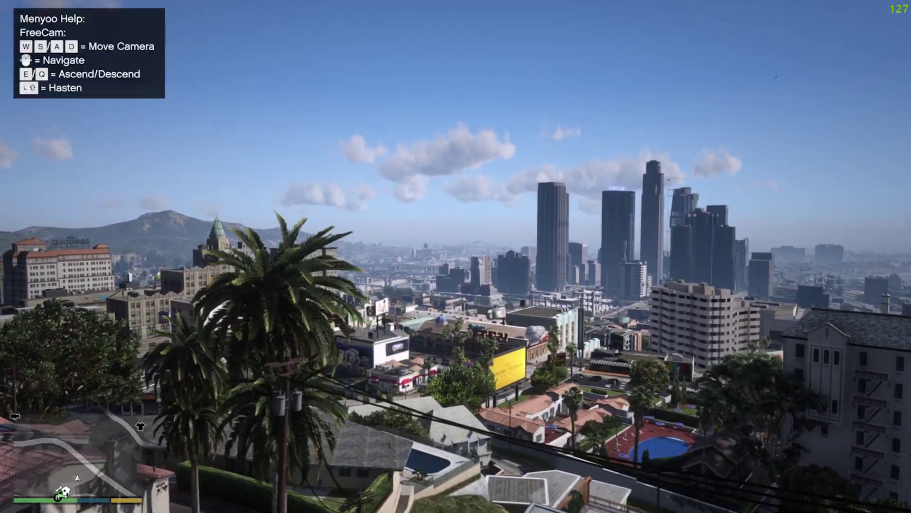
Fly the free camera down to street level, exit it with F8, and run down the street.
key("w")
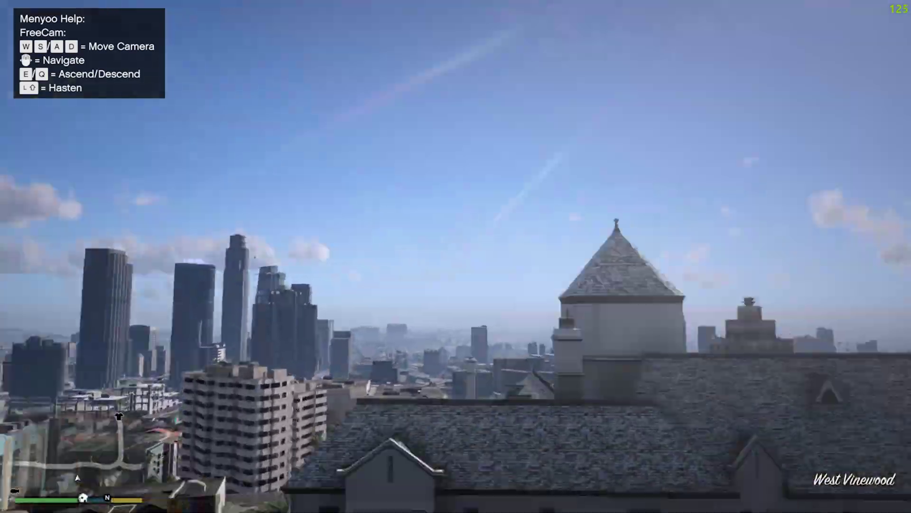
key("w")
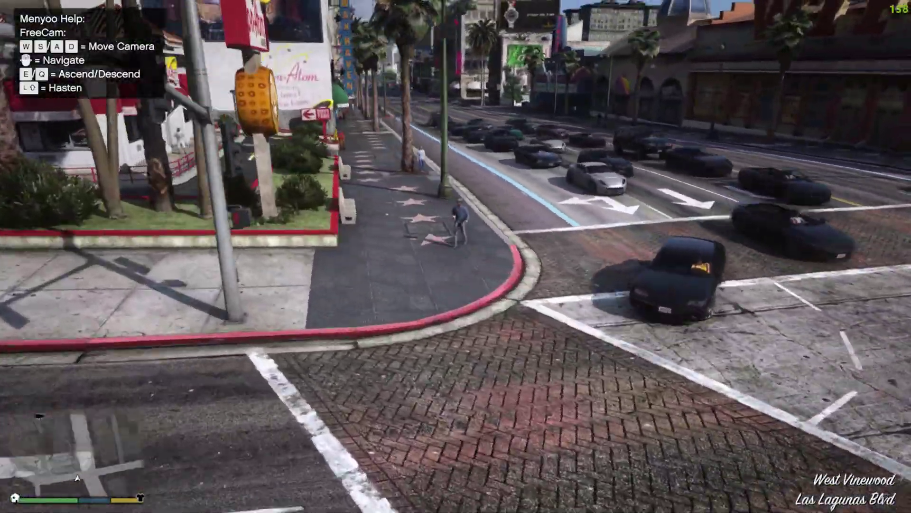
key("w")
key("F8")
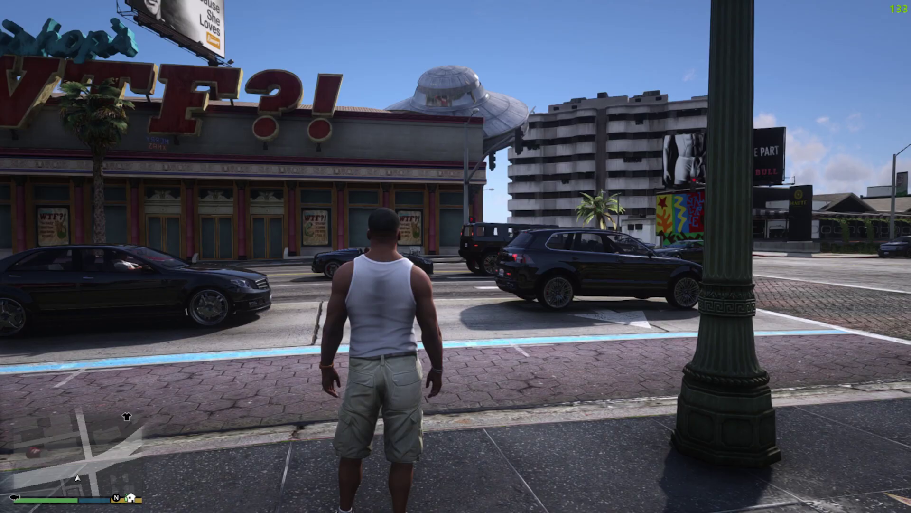
key("w")
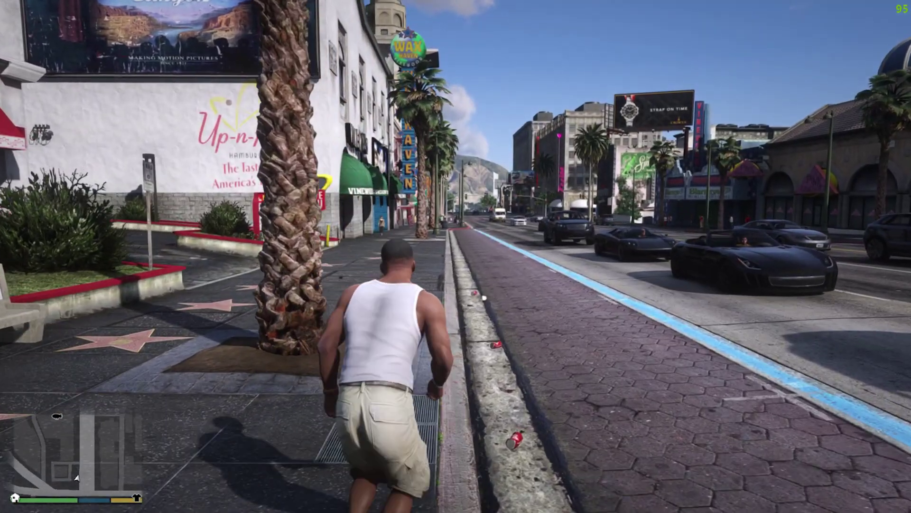